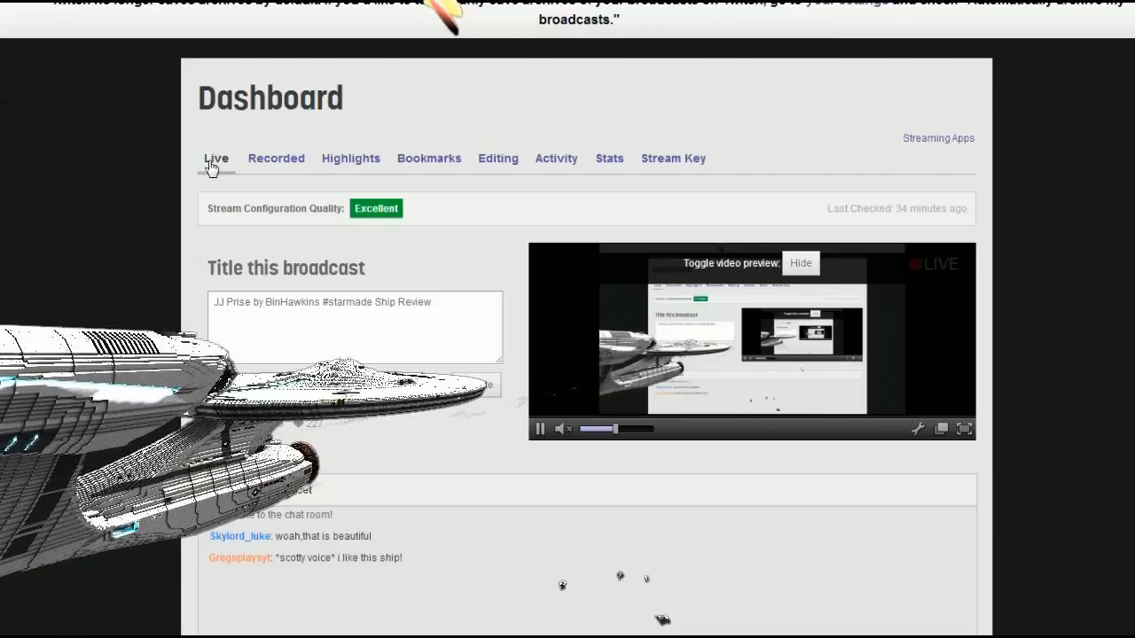
Reload the Twitch dashboard to refresh the live stream status
key("F5")
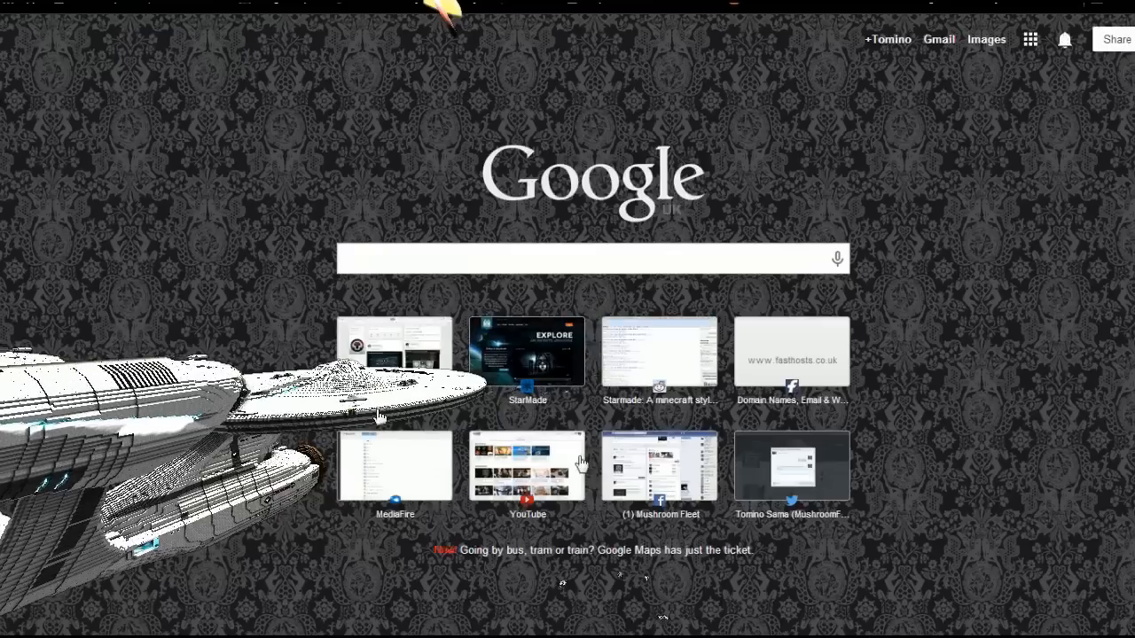
Load starmade.org from the new-tab page's frequently visited thumbnails
left_click(524, 355)
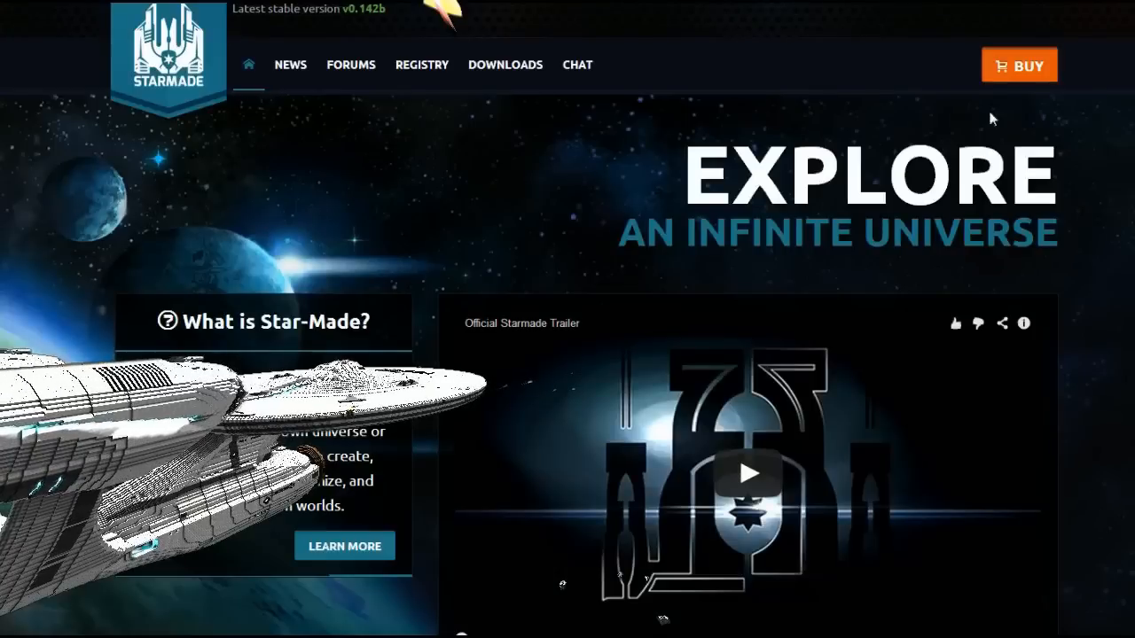